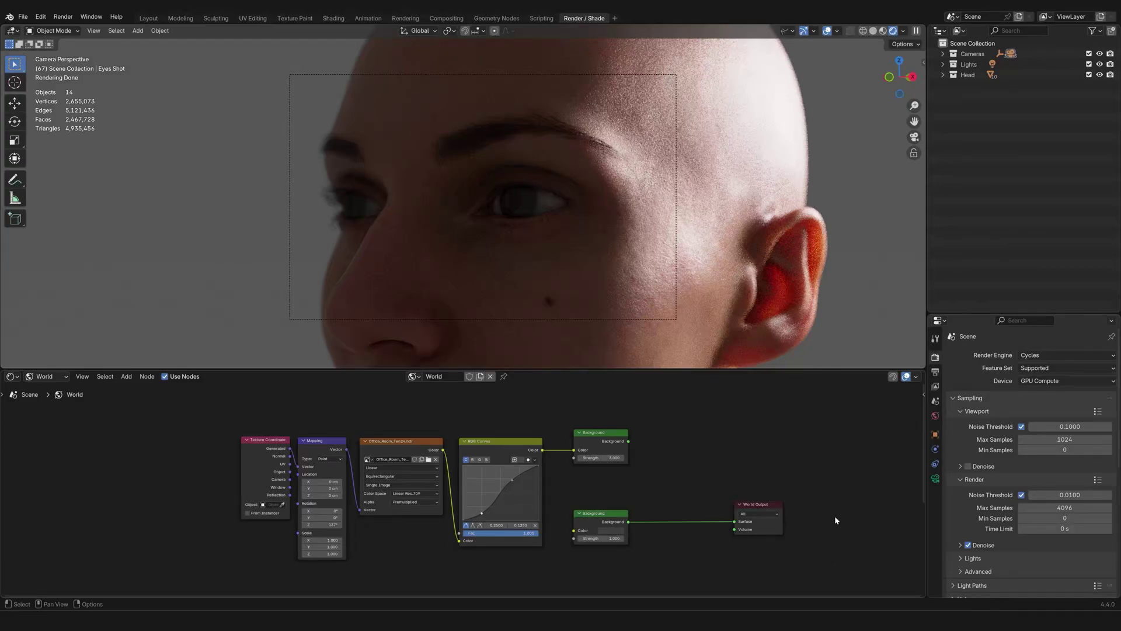
Display the World shader nodes and connect the office-room HDRI's Background node to the World Output's Surface input.
click(935, 422)
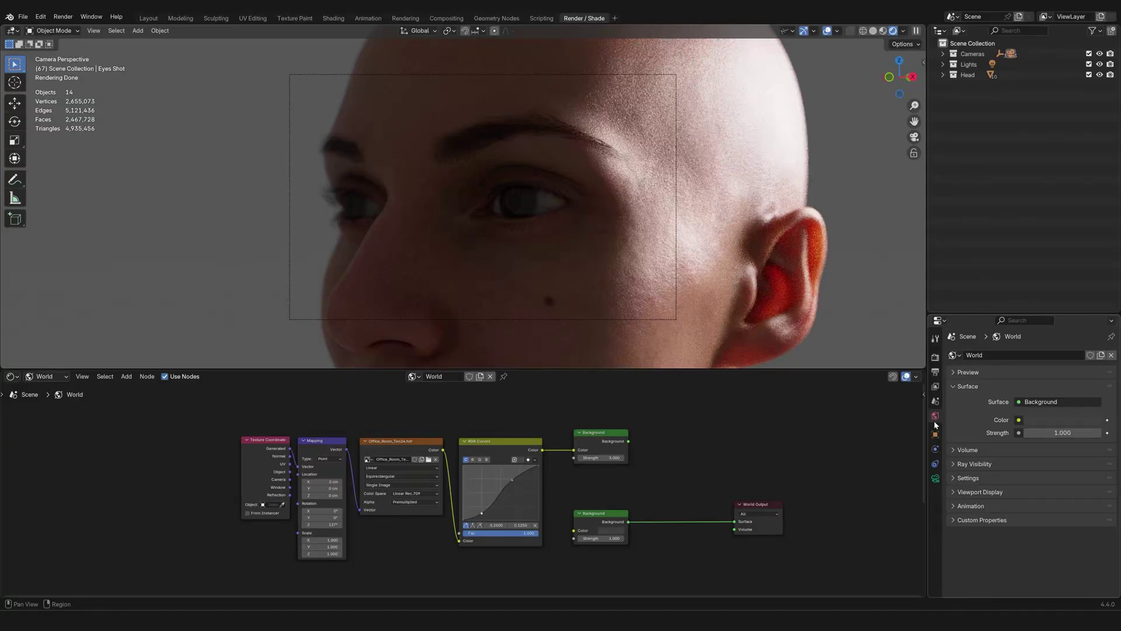
click(10, 377)
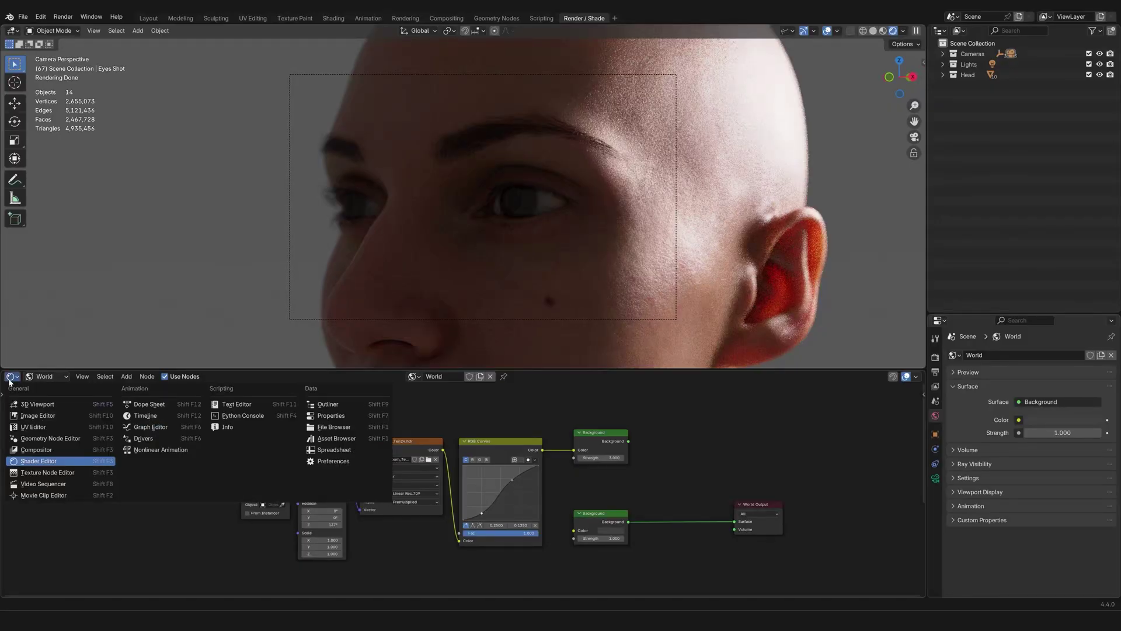
mouse_move(32, 382)
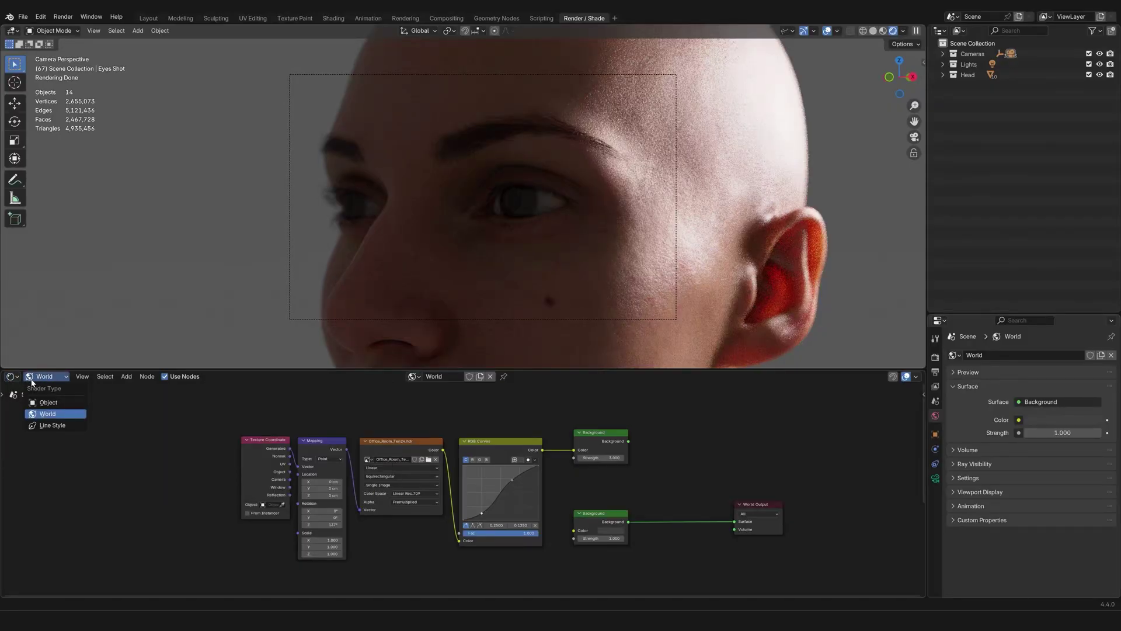
click(64, 415)
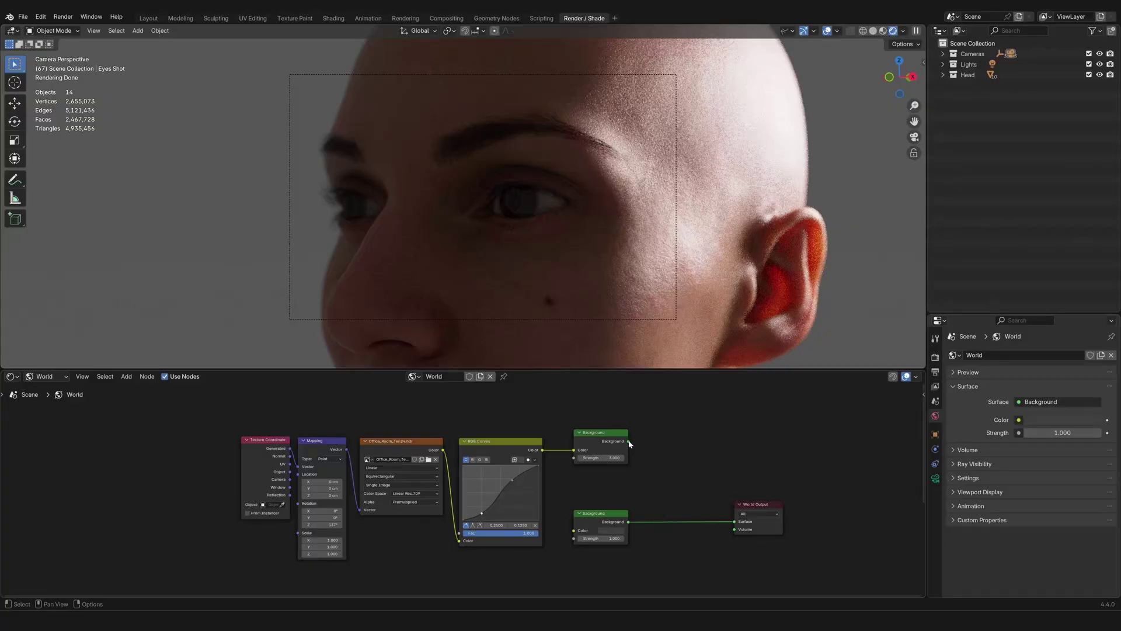
drag(629, 441, 734, 521)
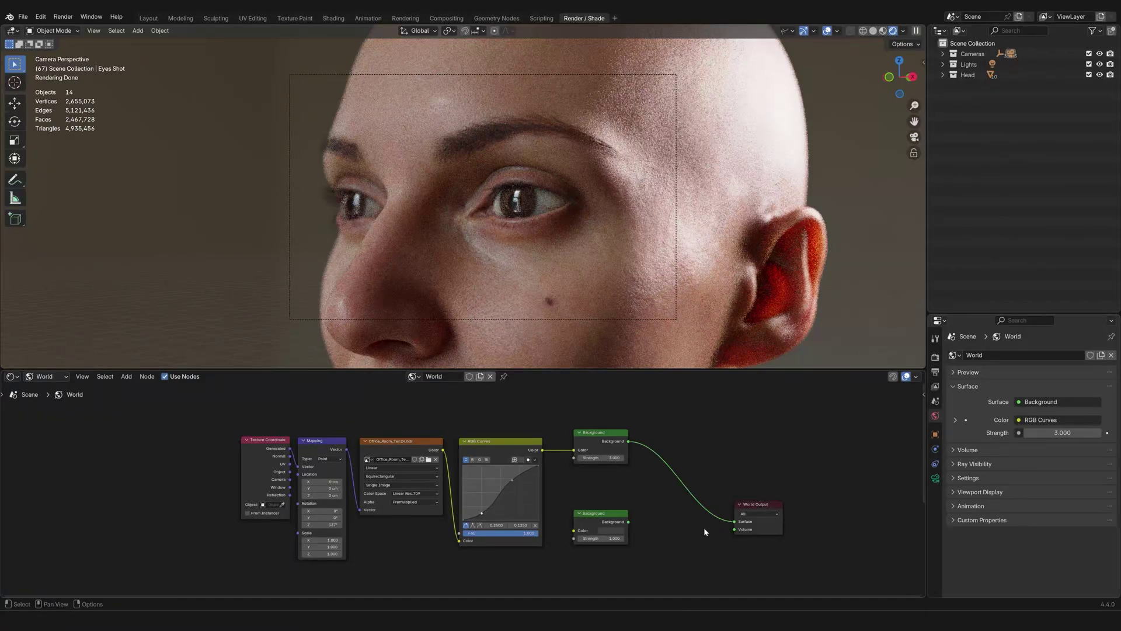
Hide the viewport overlays and examine the head and the surrounding office-room HDRI from the front, back and side.
key(shift+alt+z)
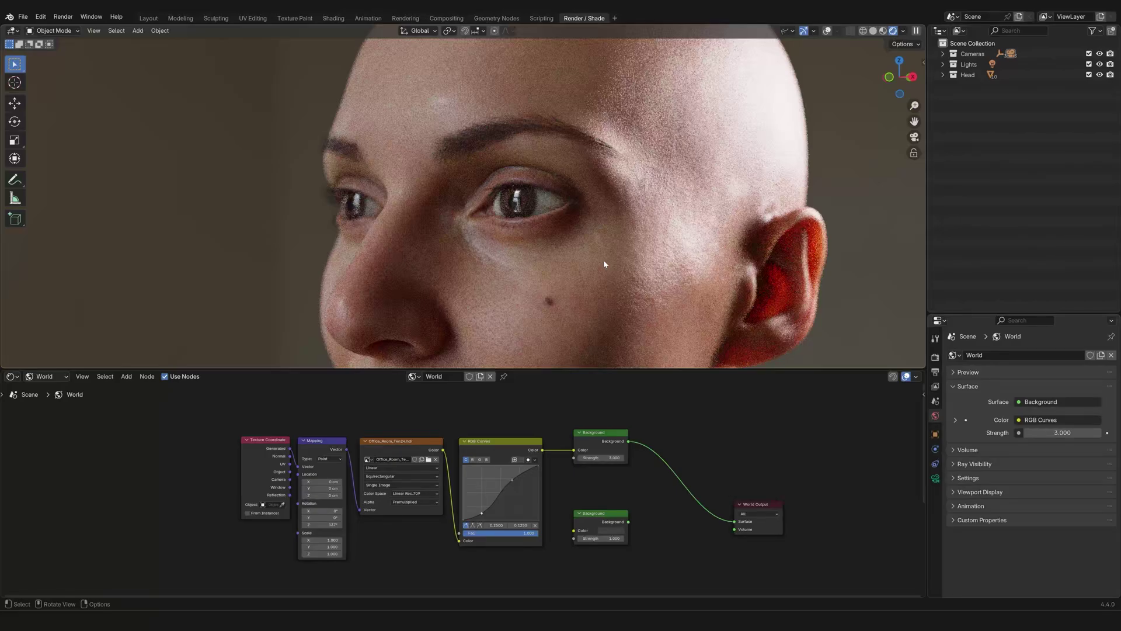
middle_drag(590, 265, 666, 270)
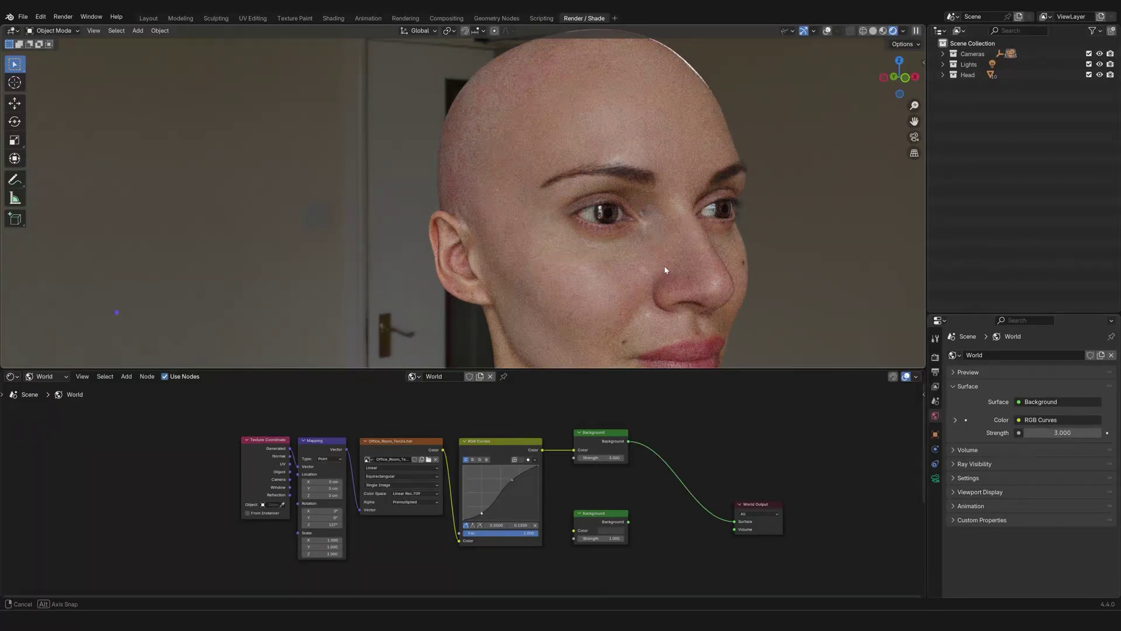
middle_drag(666, 269, 670, 271)
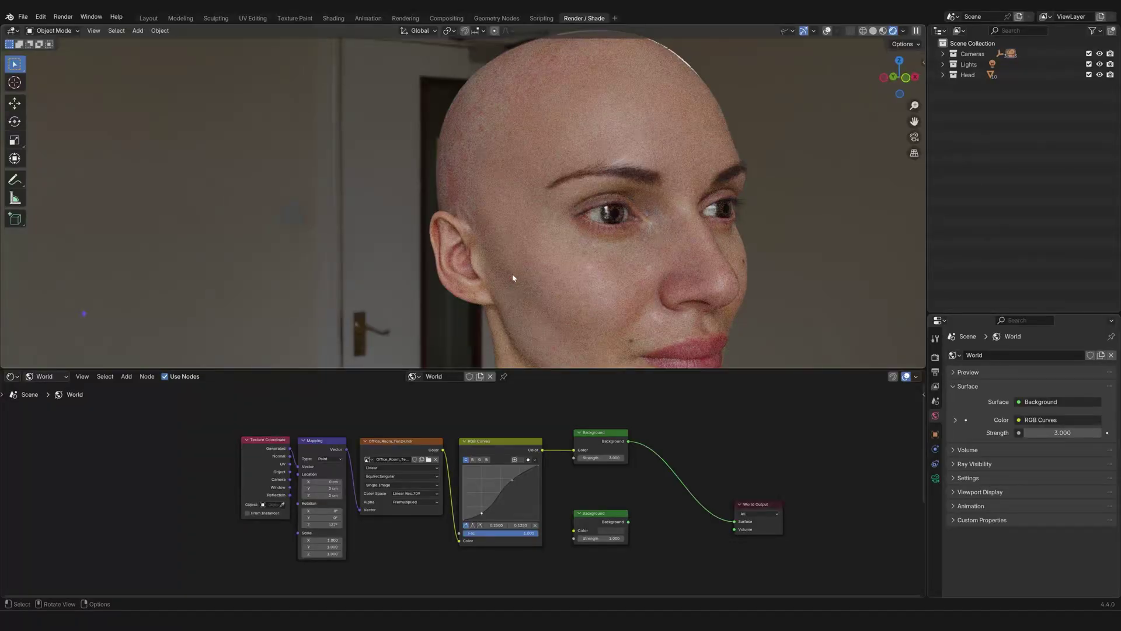
middle_drag(513, 273, 738, 280)
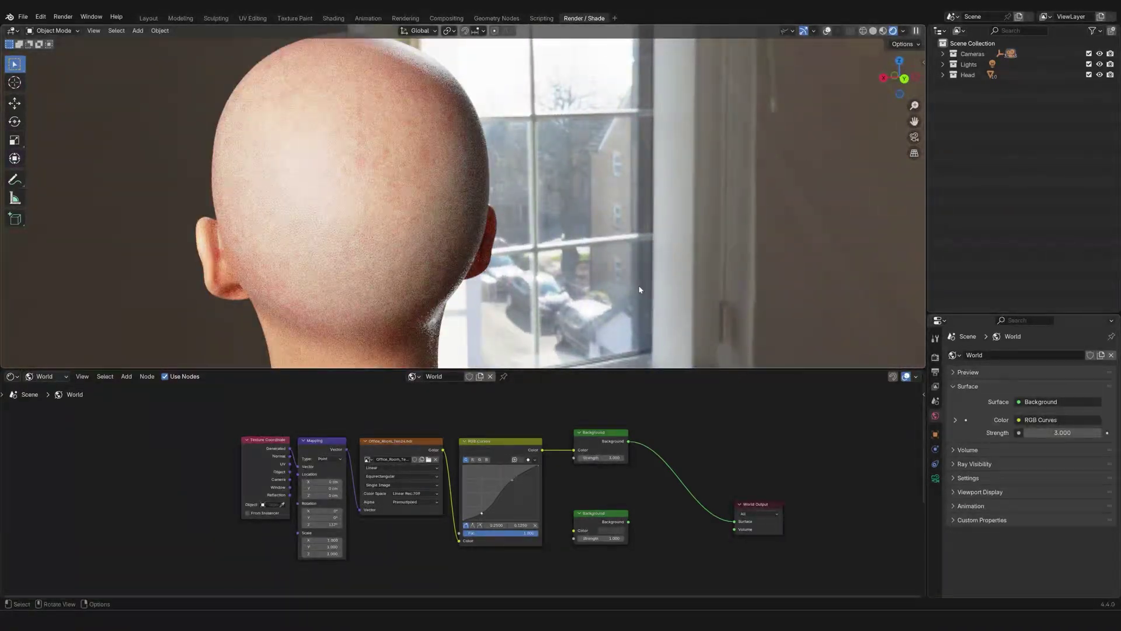
scroll(640, 290, down, 3)
middle_drag(604, 279, 631, 274)
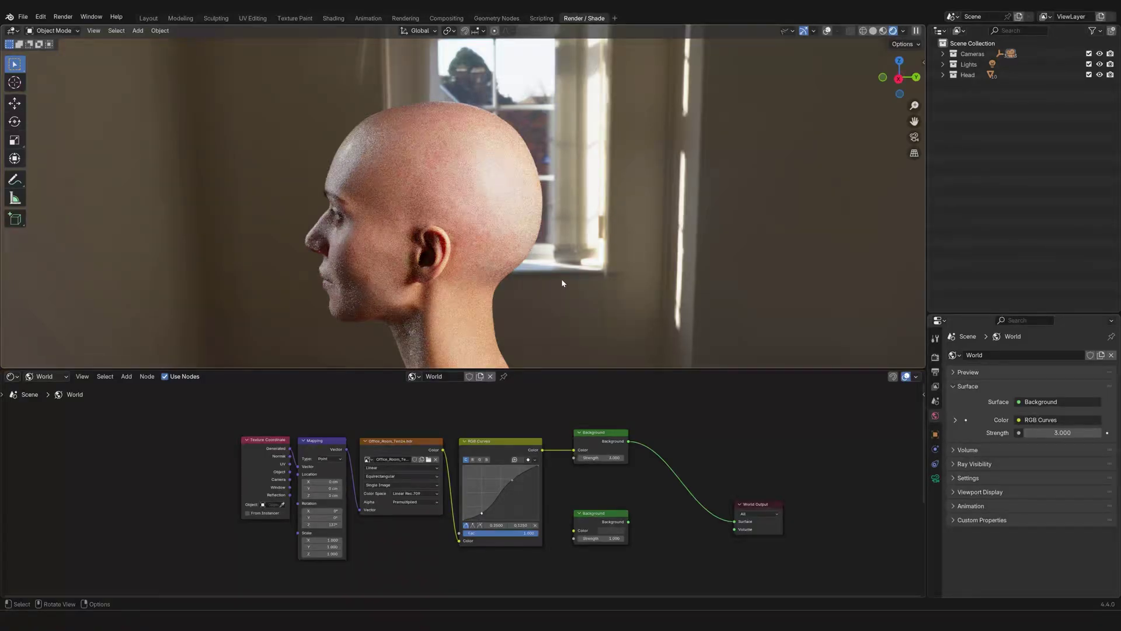
middle_drag(562, 279, 269, 278)
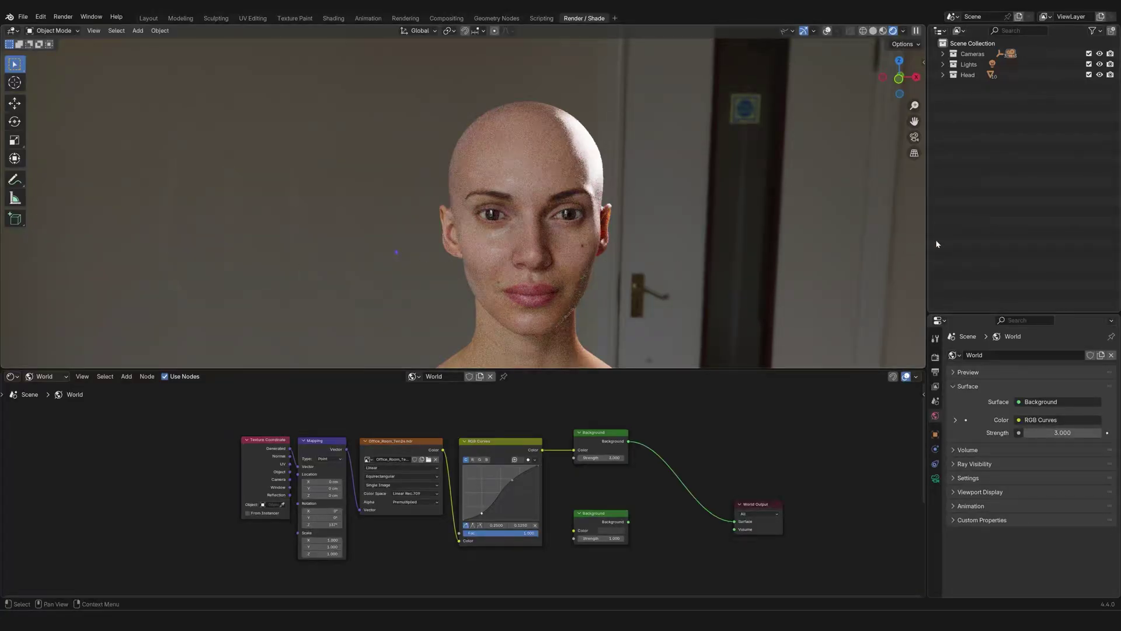
Turn on the Transparent option in the render's Film settings to hide the HDRI background.
click(936, 359)
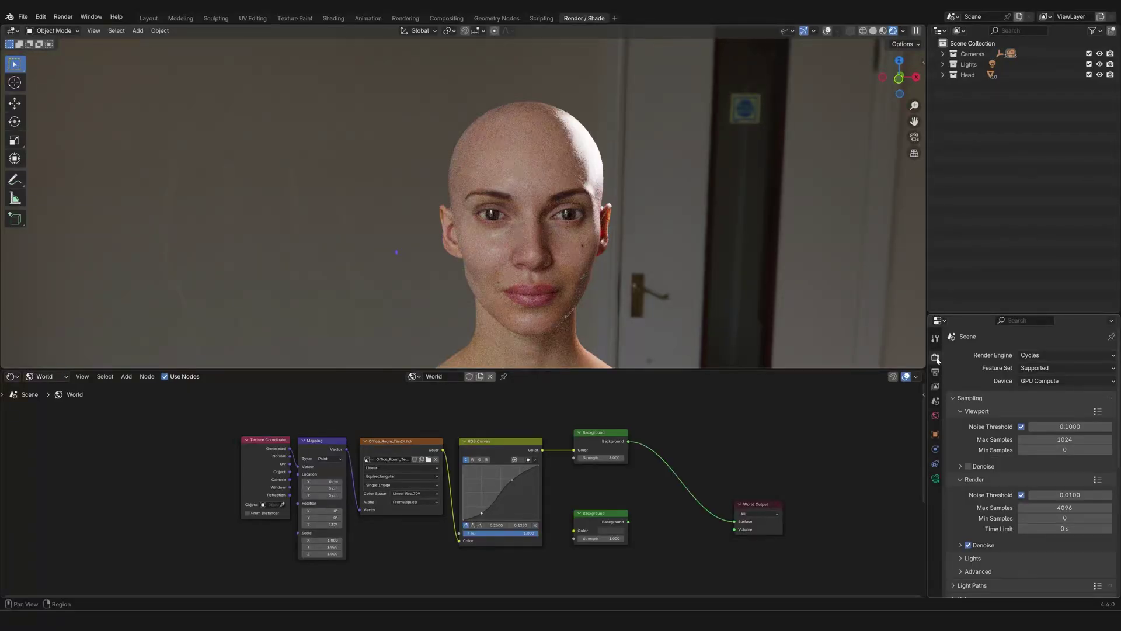
scroll(979, 381, down, 5)
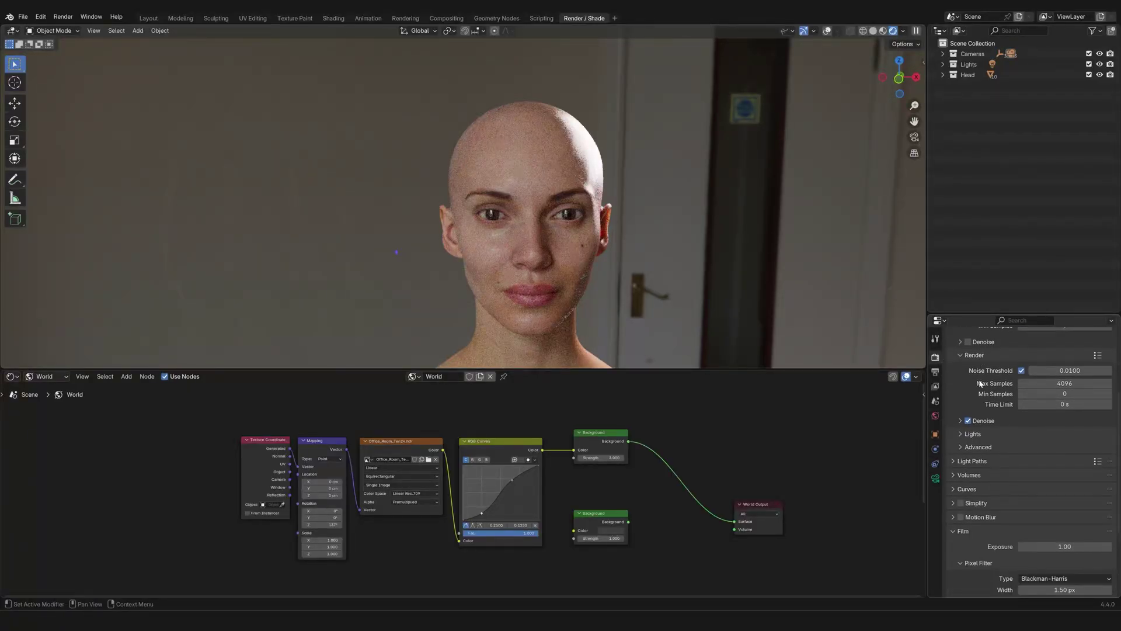
scroll(980, 383, down, 5)
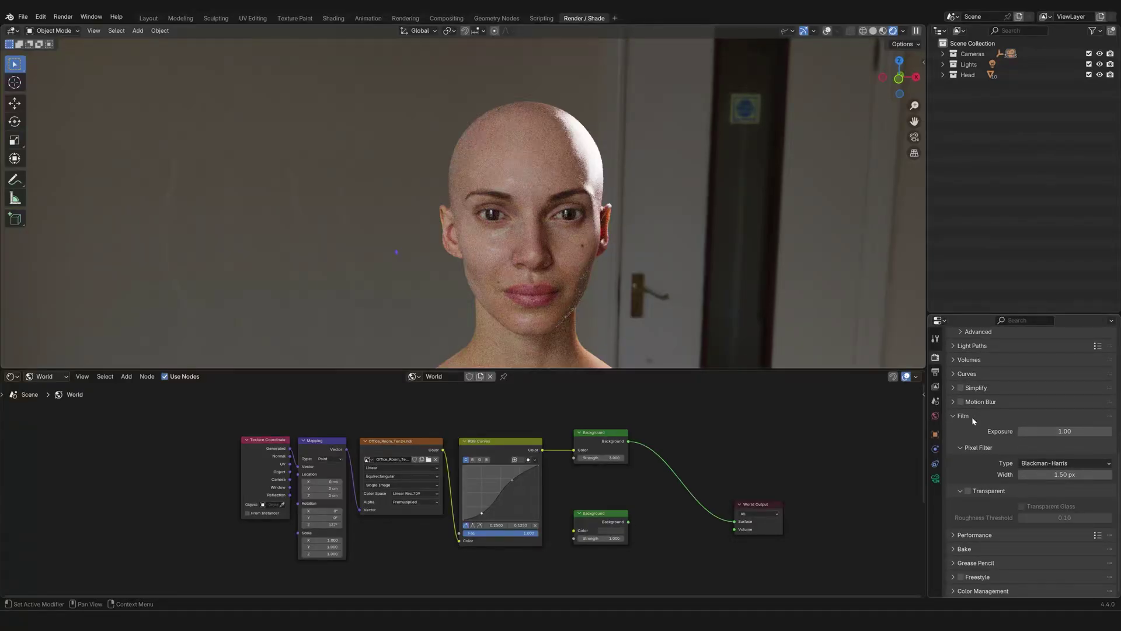
click(968, 492)
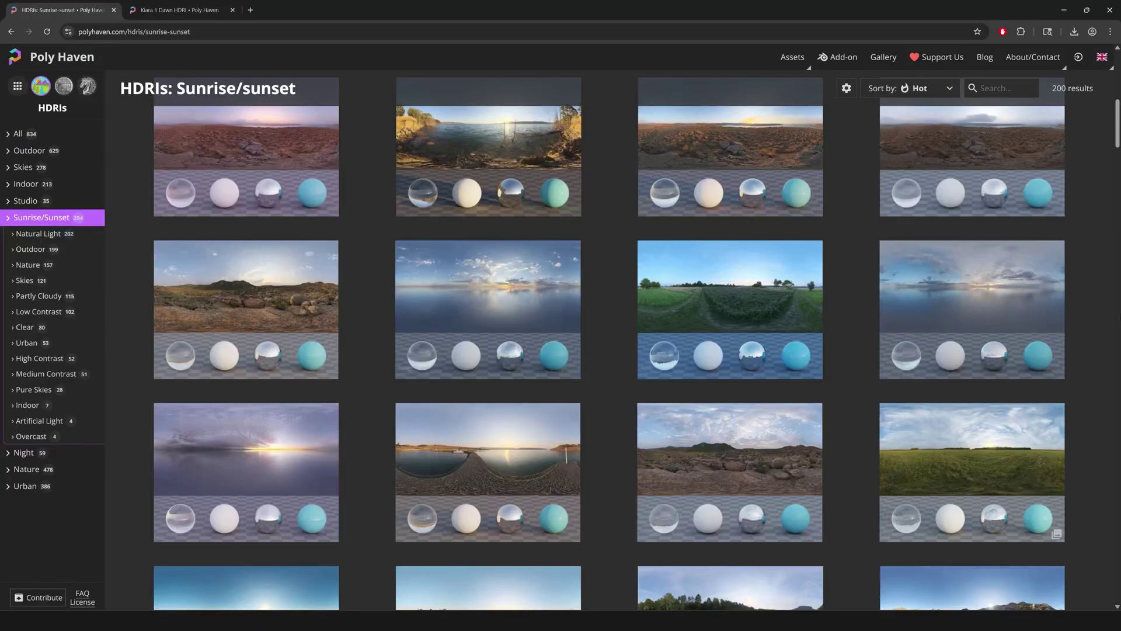
On Poly Haven, view the Kiara 1 Dawn HDRI's sample render and its download resolution and format options.
key(ctrl+Tab)
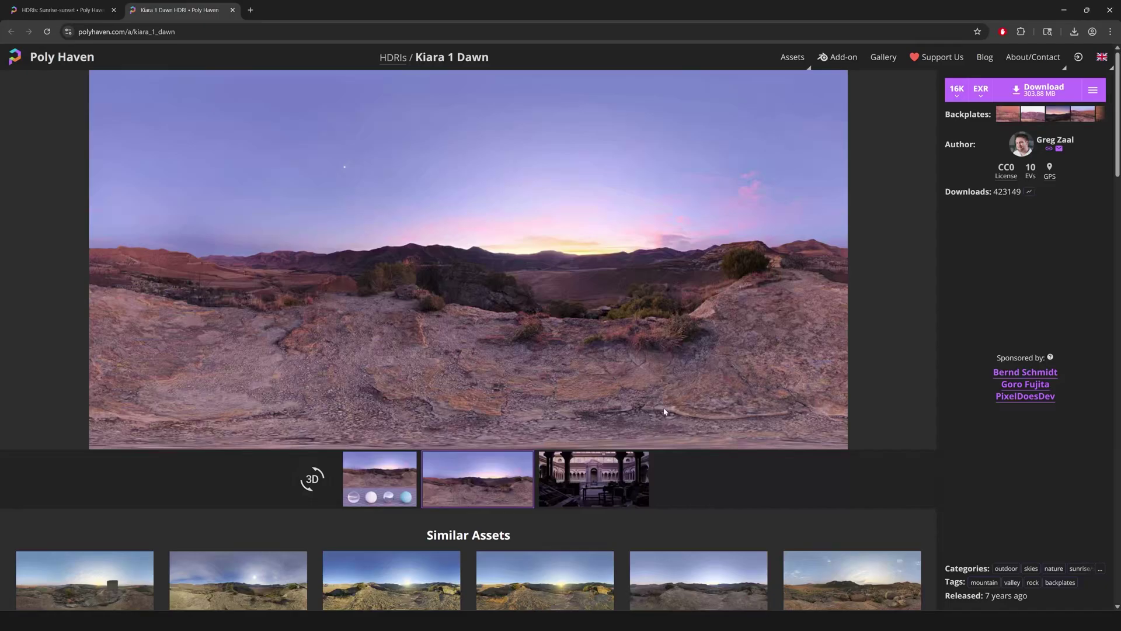
click(589, 470)
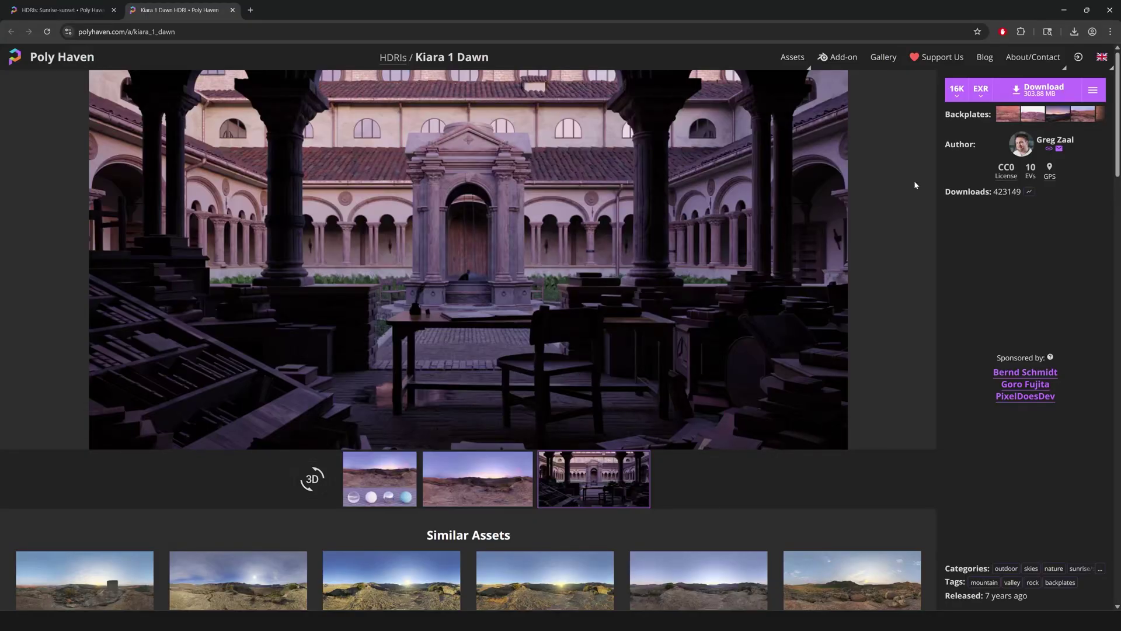
click(963, 92)
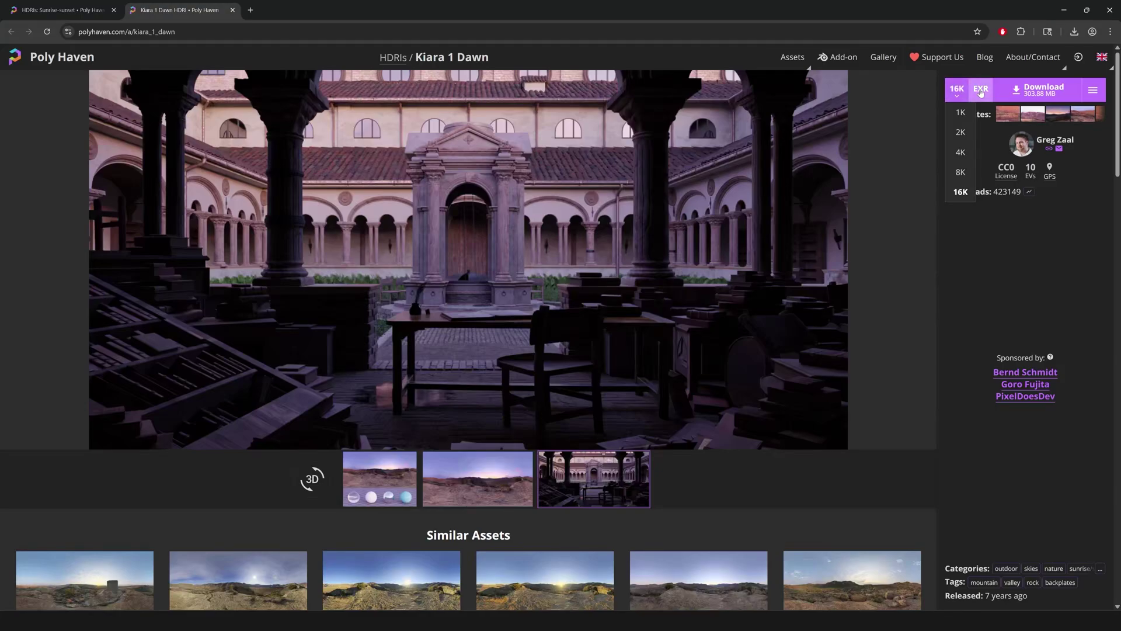
click(981, 90)
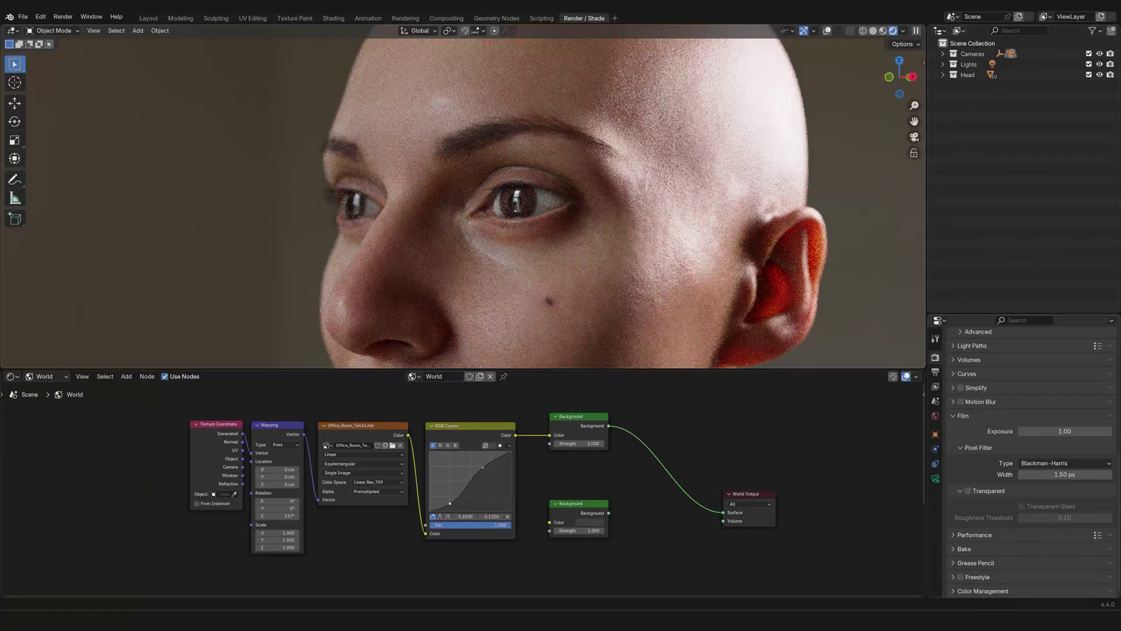
Bring the kiara_1_dawn_16k.exr image into the world node tree and place it beside the Texture Coordinate node.
drag(3, 452, 88, 452)
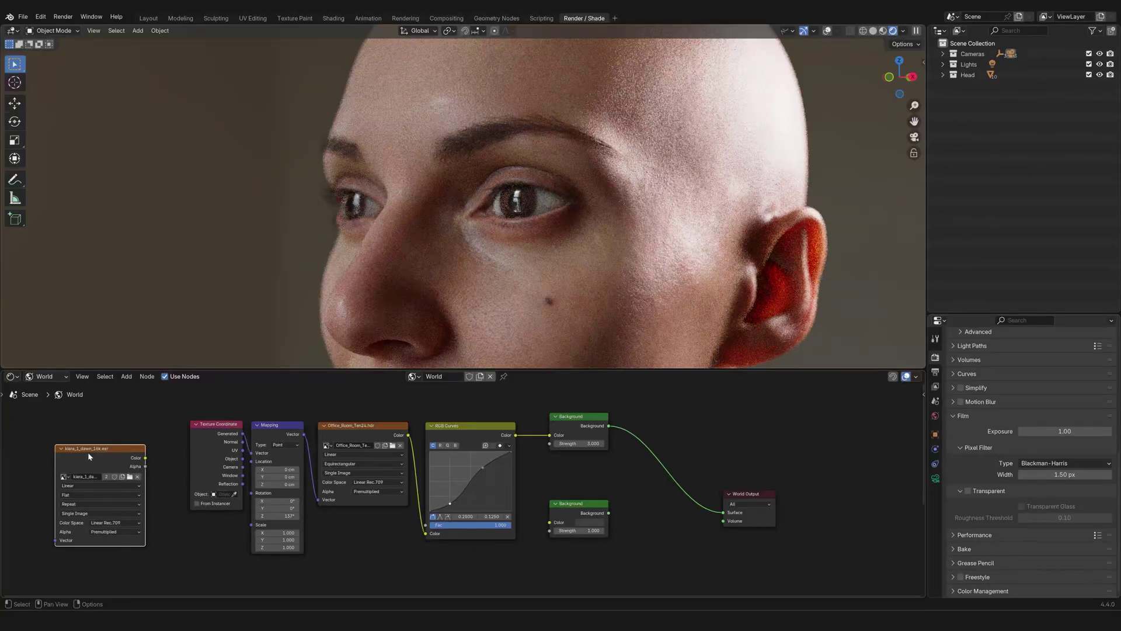
drag(88, 452, 125, 432)
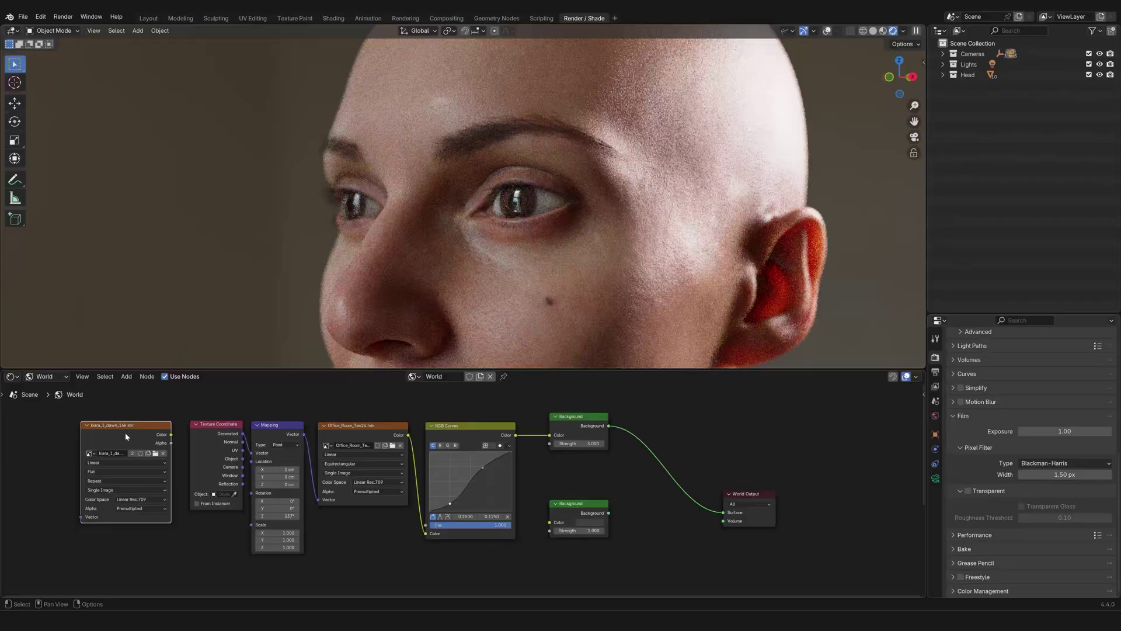
Add an Environment Texture node above the World Output, and delete it together with the loose kiara_1_dawn_16k.exr image node.
click(731, 432)
key(shift+a)
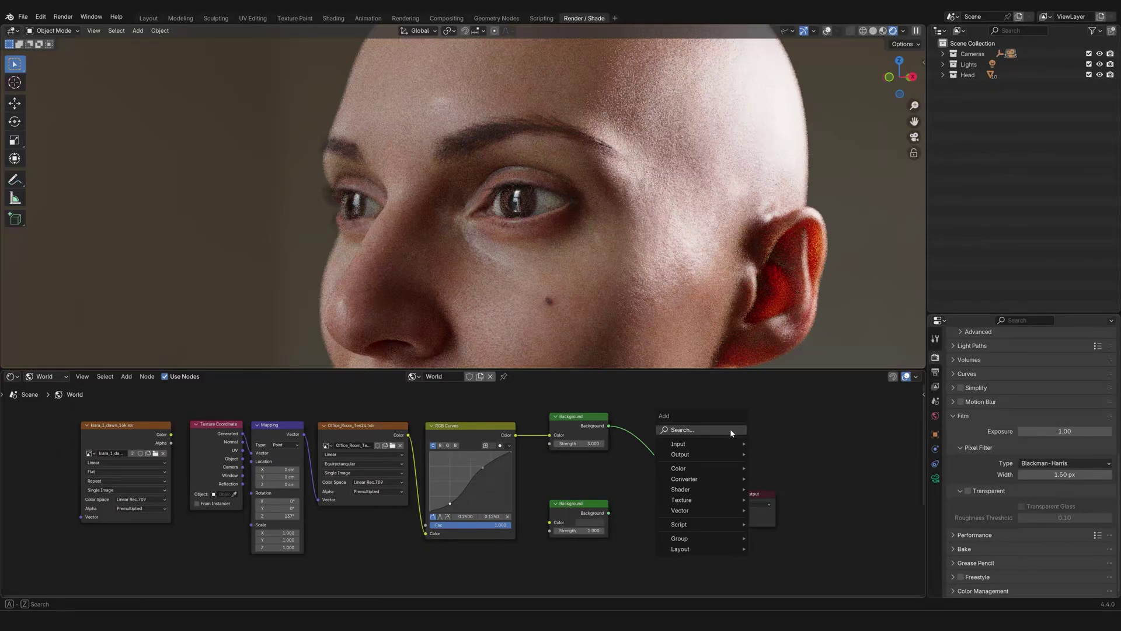
click(731, 432)
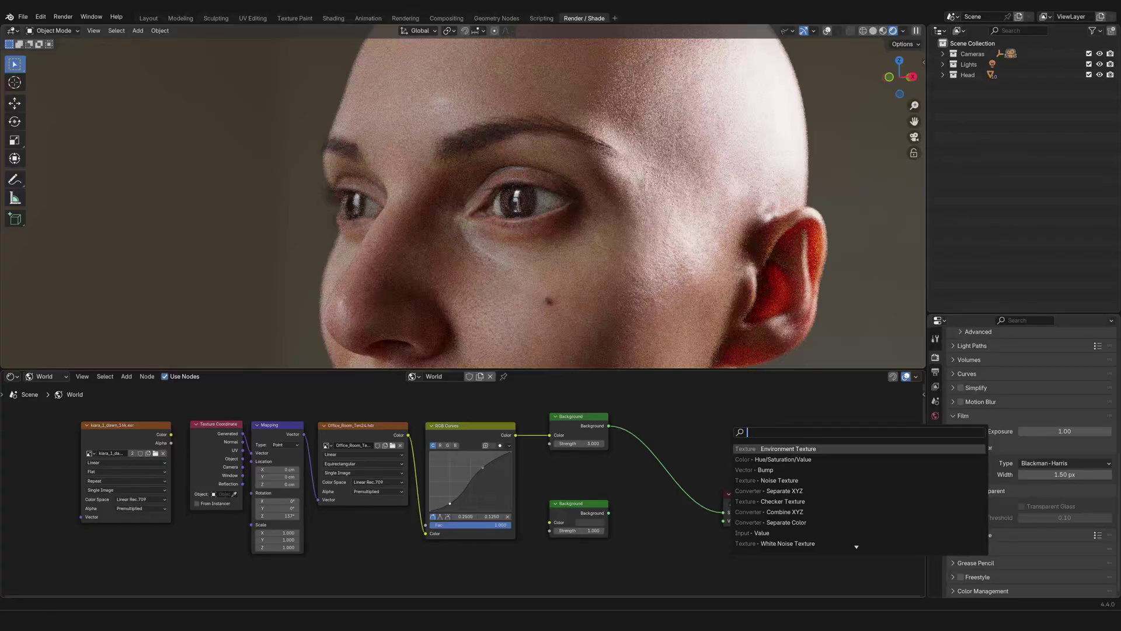
key(Return)
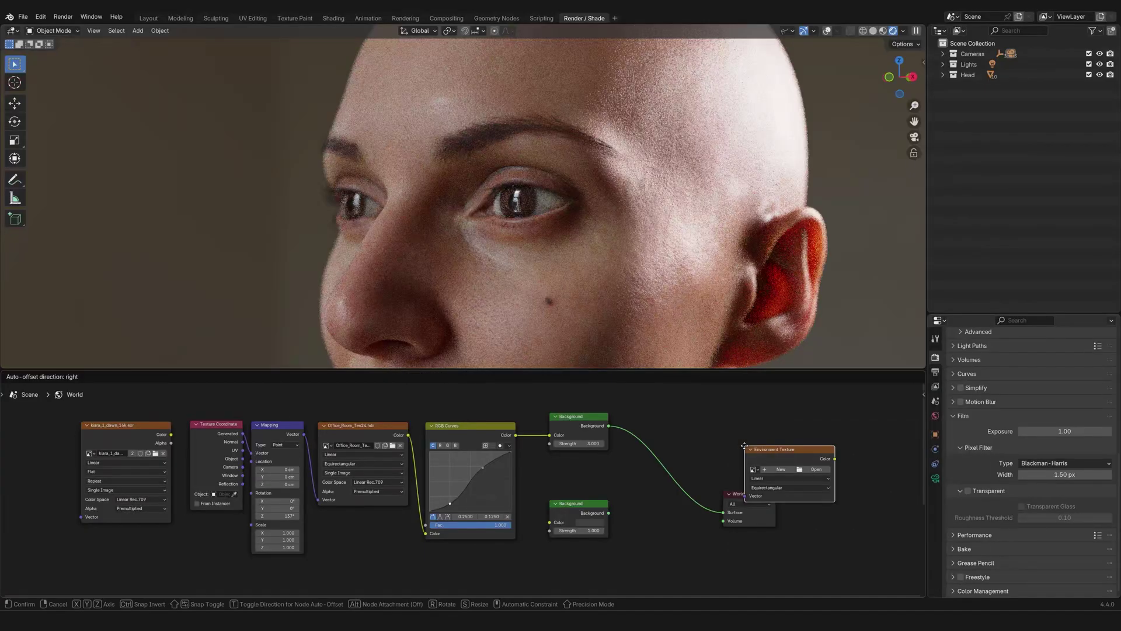
click(702, 410)
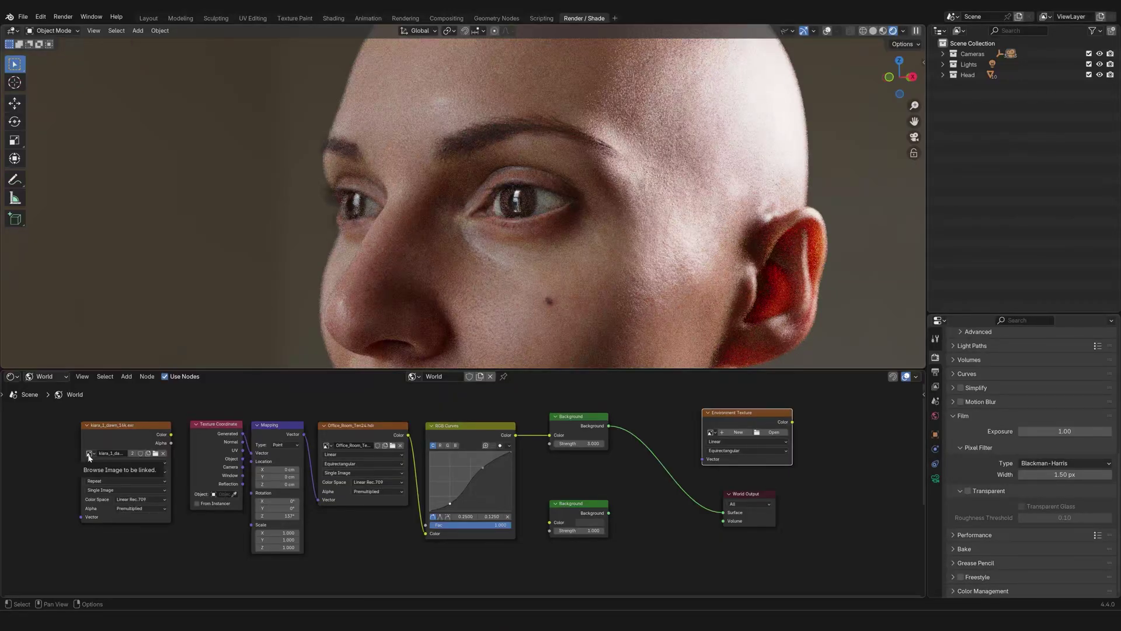
key(x)
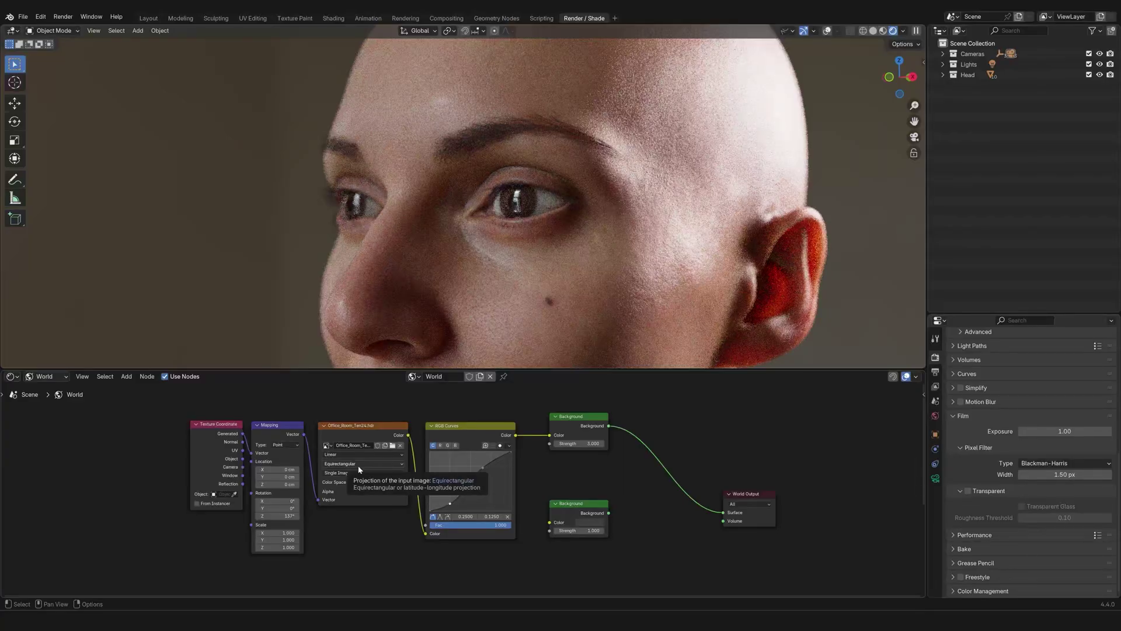
Connect the Background node of the kiara_1_dawn HDRI chain to the World Output's Surface input.
key(Home)
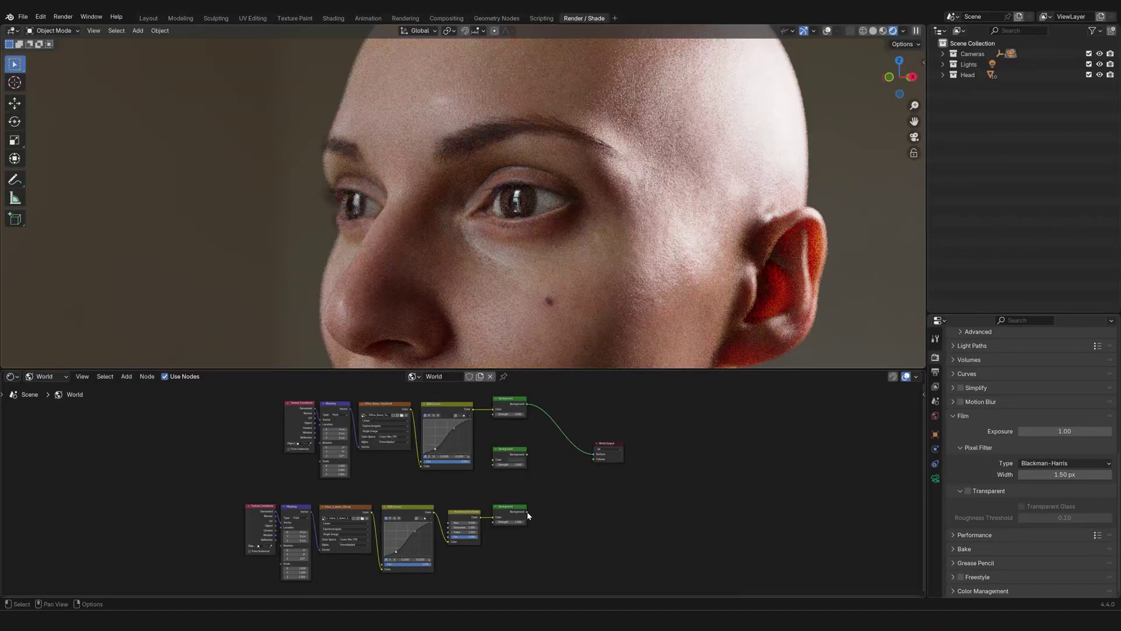
drag(527, 512, 594, 456)
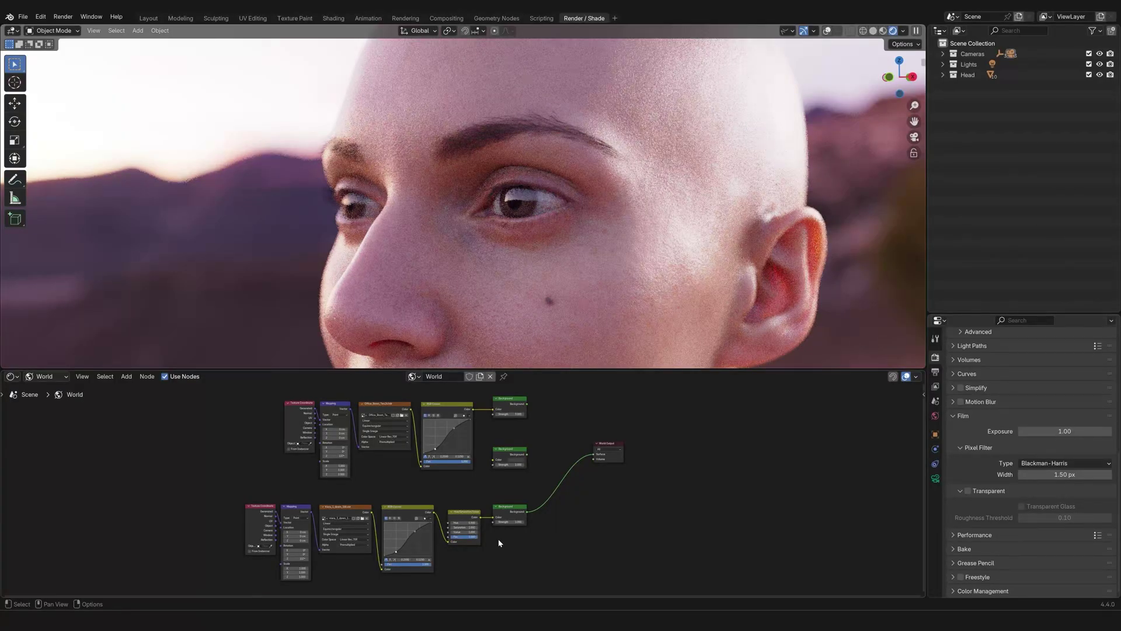
Set the Z rotation of the kiara_1_dawn chain's Mapping node to 90°.
scroll(499, 539, up, 3)
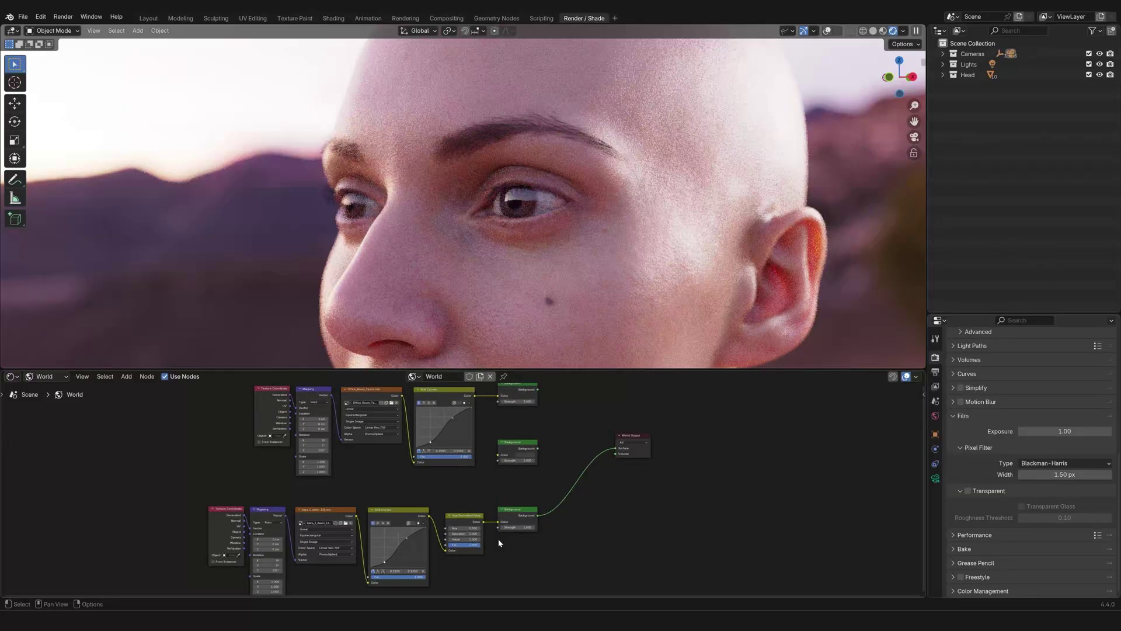
middle_drag(517, 567, 623, 514)
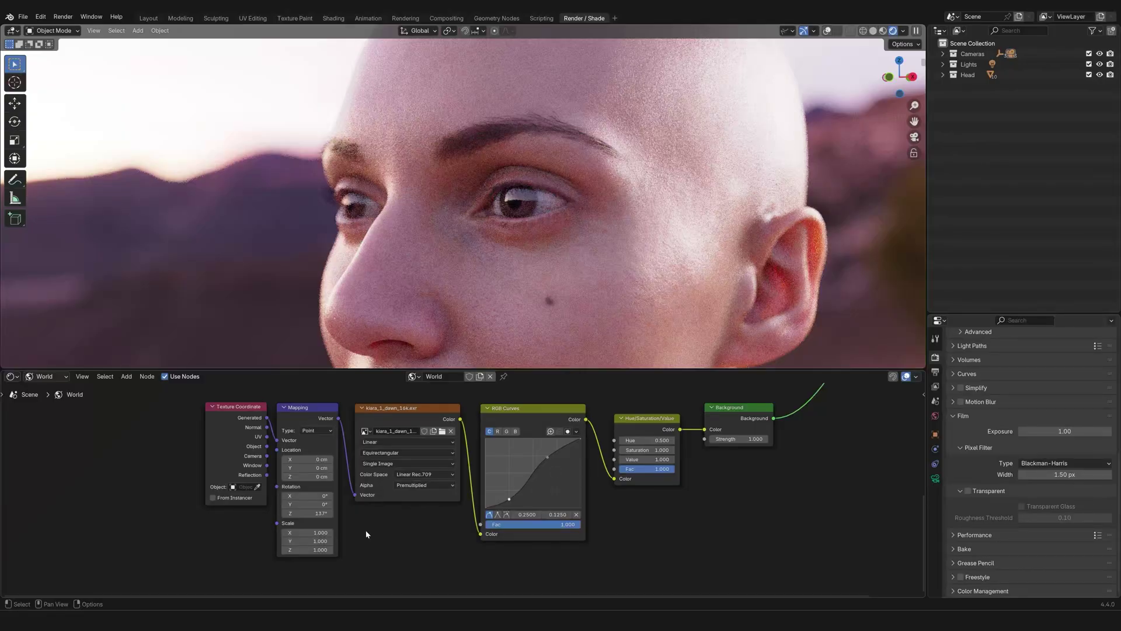
click(313, 514)
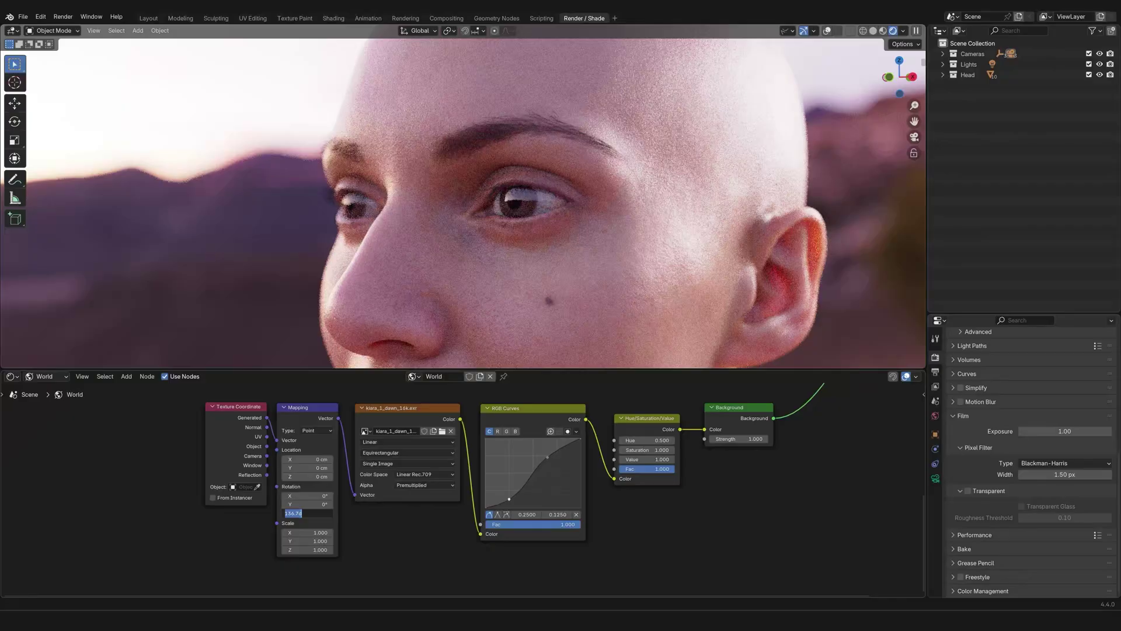
text(90)
key(Return)
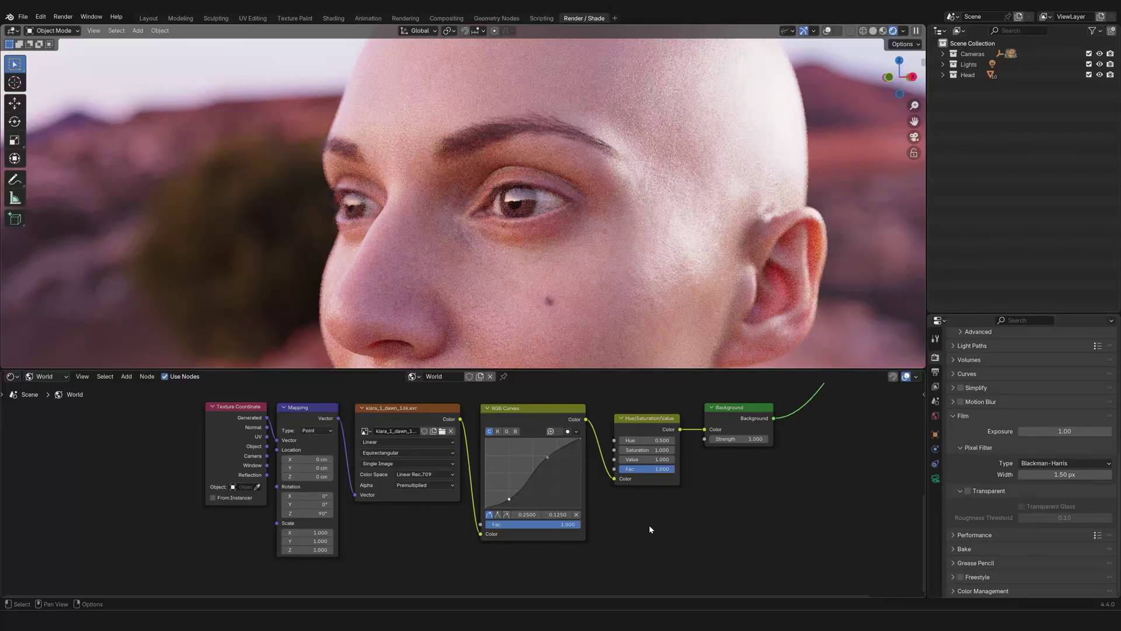
Set the saturation of the Hue/Saturation/Value node in the kiara_1_dawn chain to 0.
double_click(646, 450)
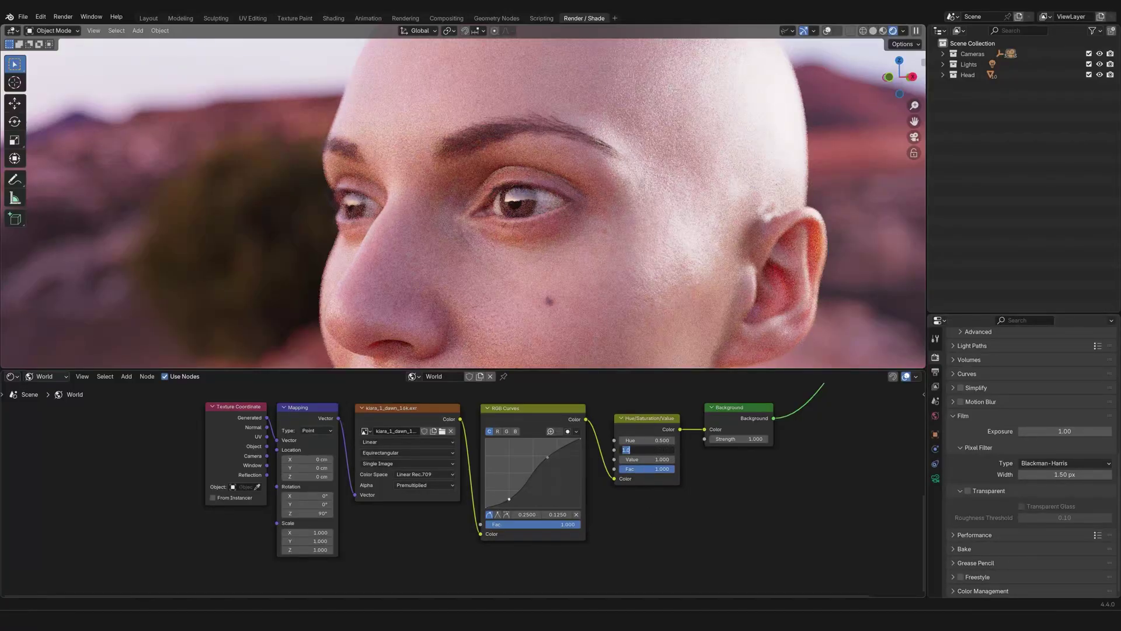
text(0)
key(Return)
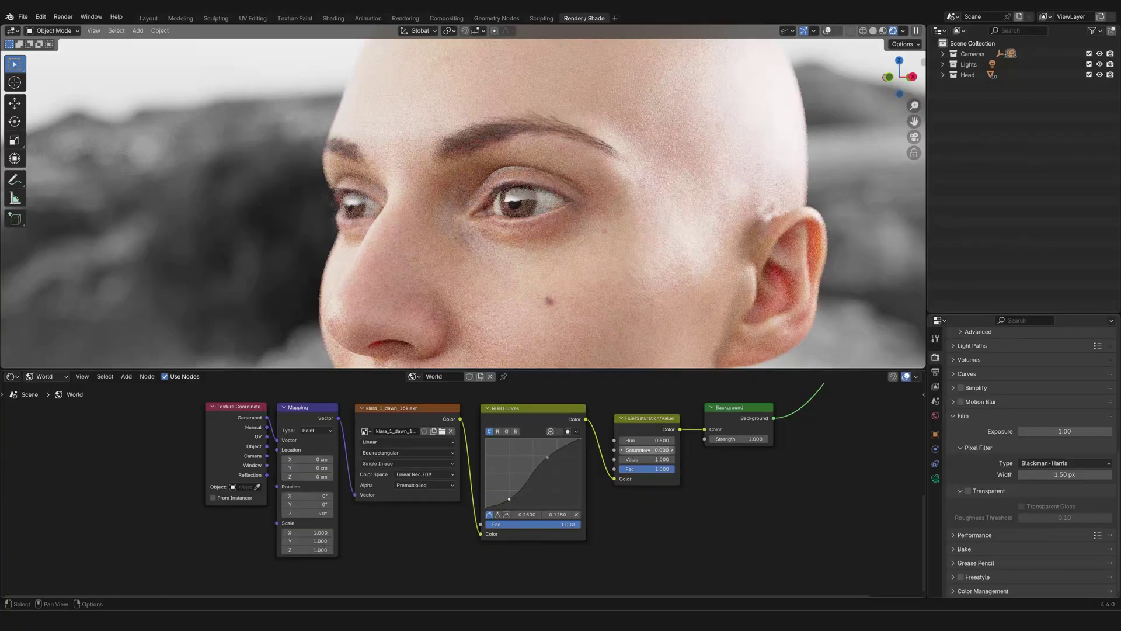
Set the saturation of the Hue/Saturation/Value node in the kiara_1_dawn chain to 2.
click(645, 449)
text(2)
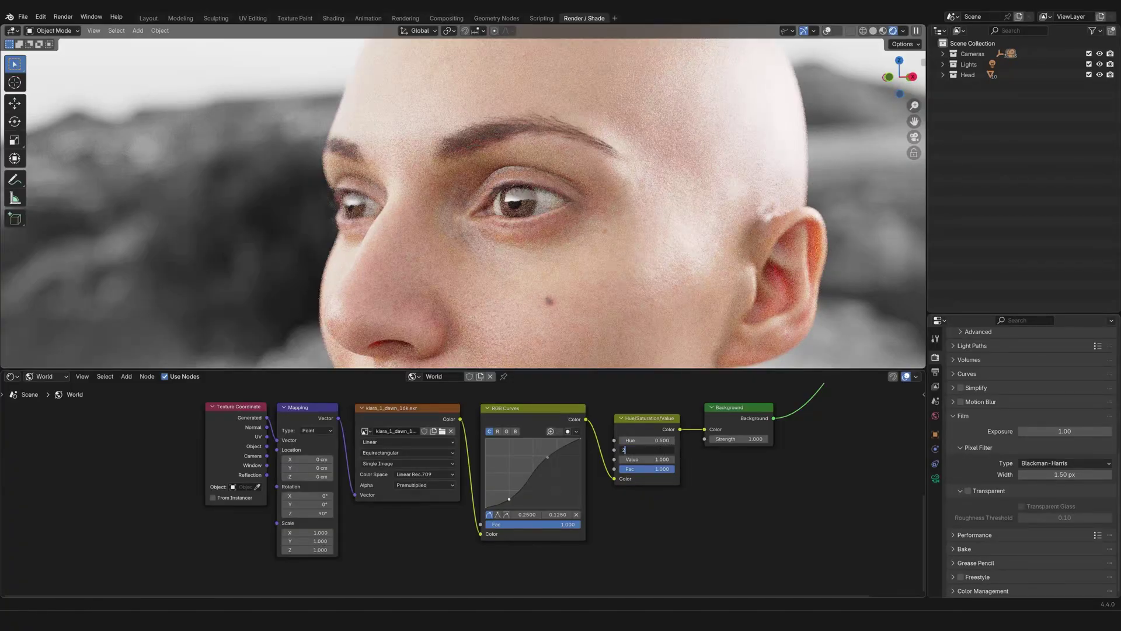
key(Return)
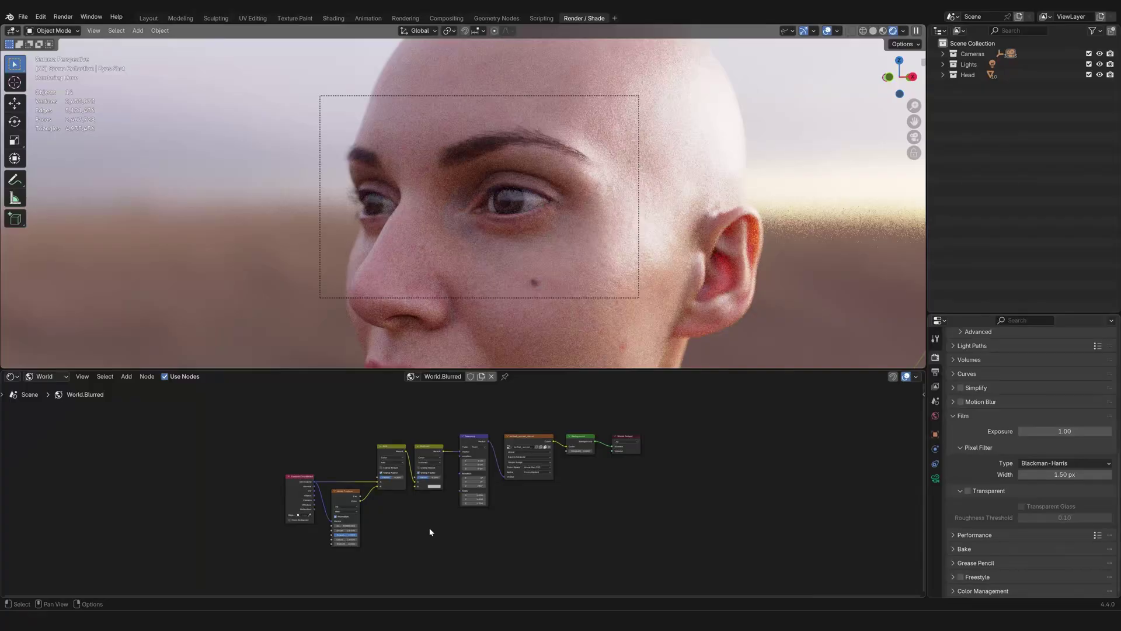
Reset the Scale of the Noise Texture node in the World.Blurred node tree to its default of 0.
scroll(431, 532, up, 3)
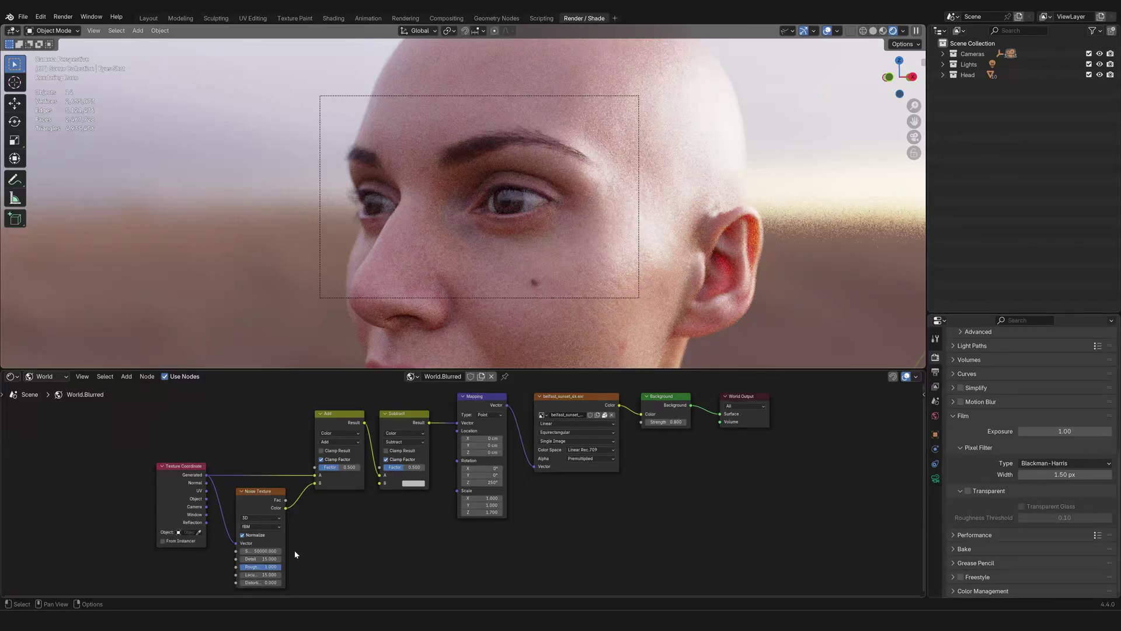
key(BackSpace)
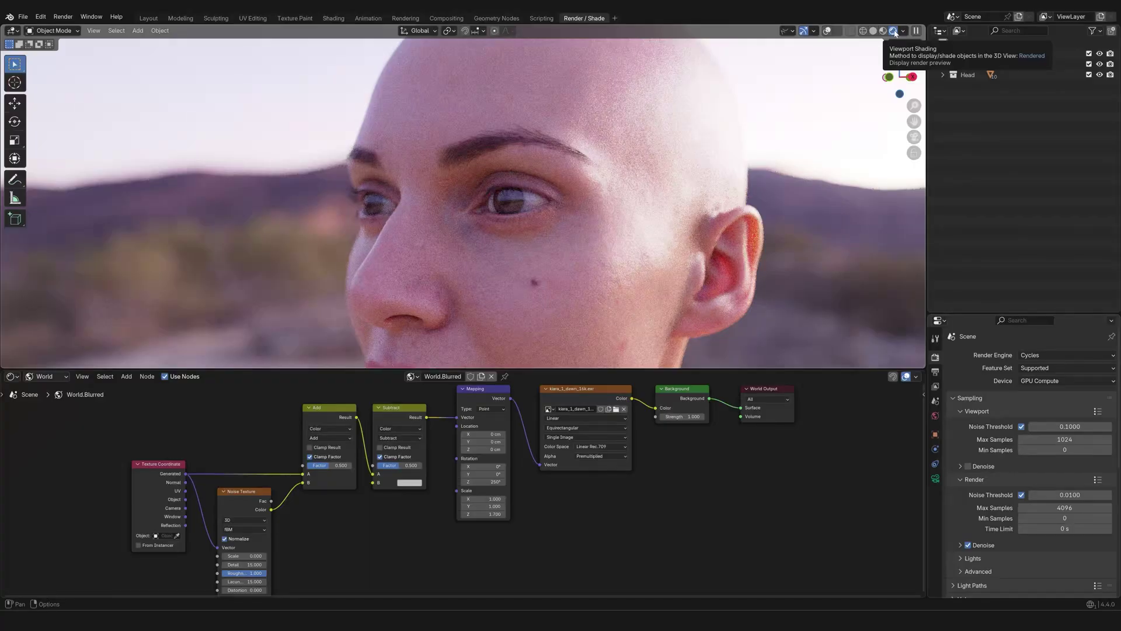
Switch the viewport to Material Preview shading and open its HDRI lighting options.
click(883, 31)
click(915, 30)
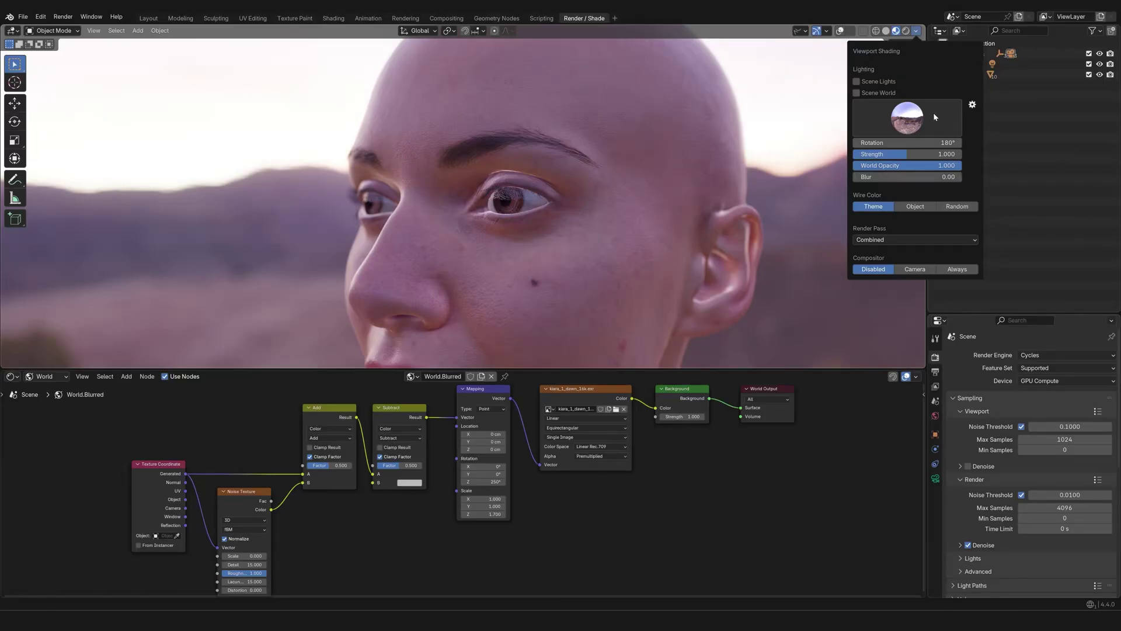
click(933, 112)
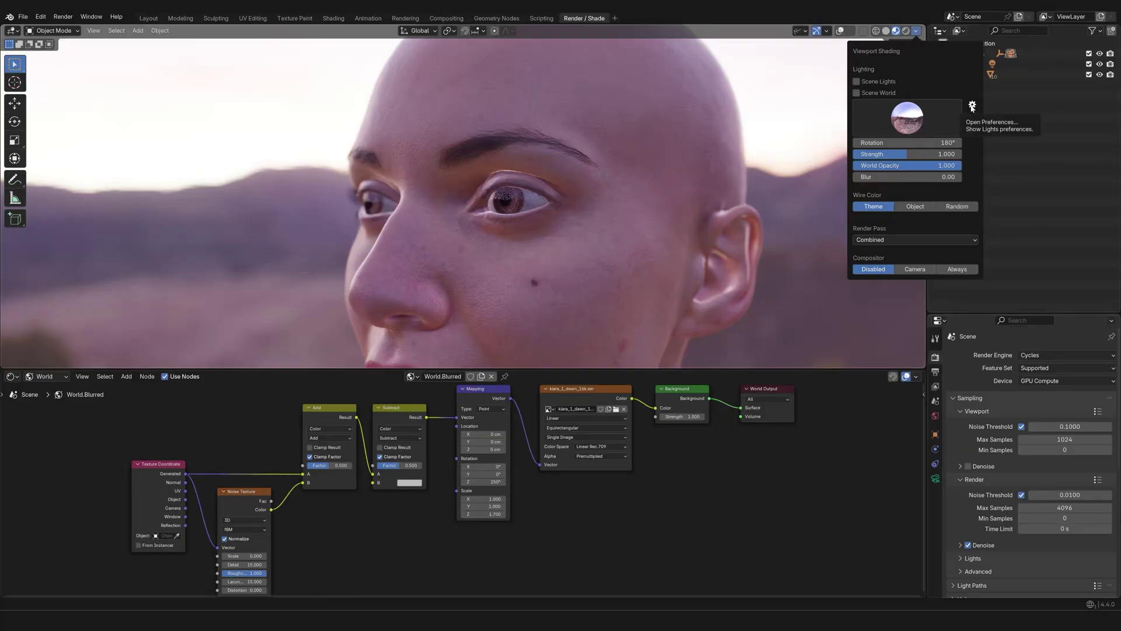
Open the Lights preferences for custom HDRIs, and switch to the File Explorer window showing Blender 4.4's studiolights world folder.
click(973, 107)
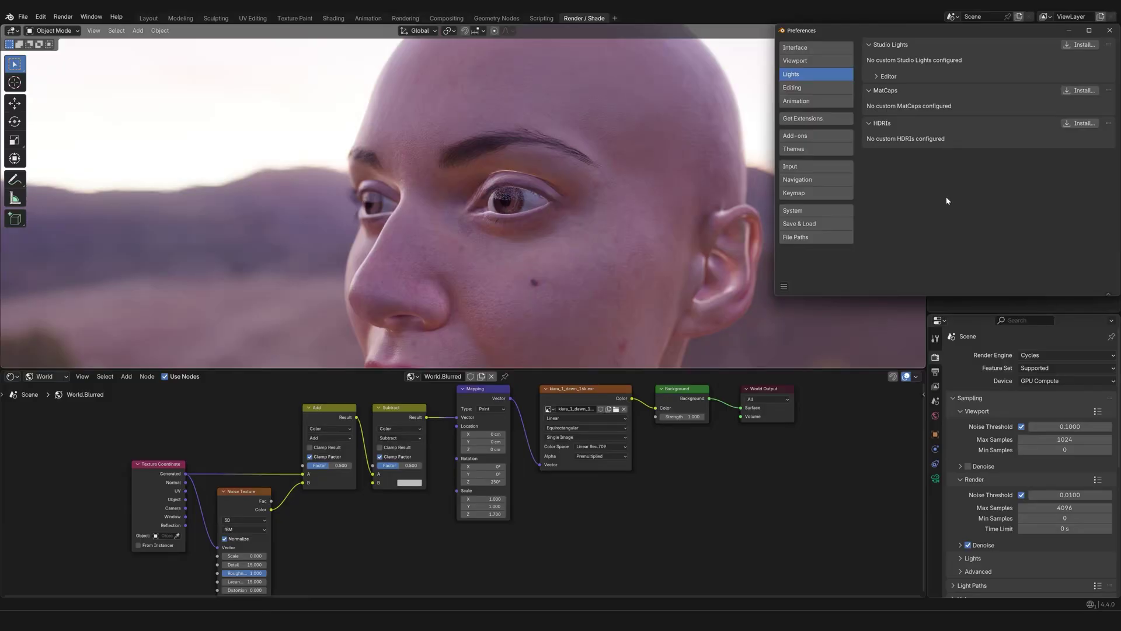
key(alt+Tab)
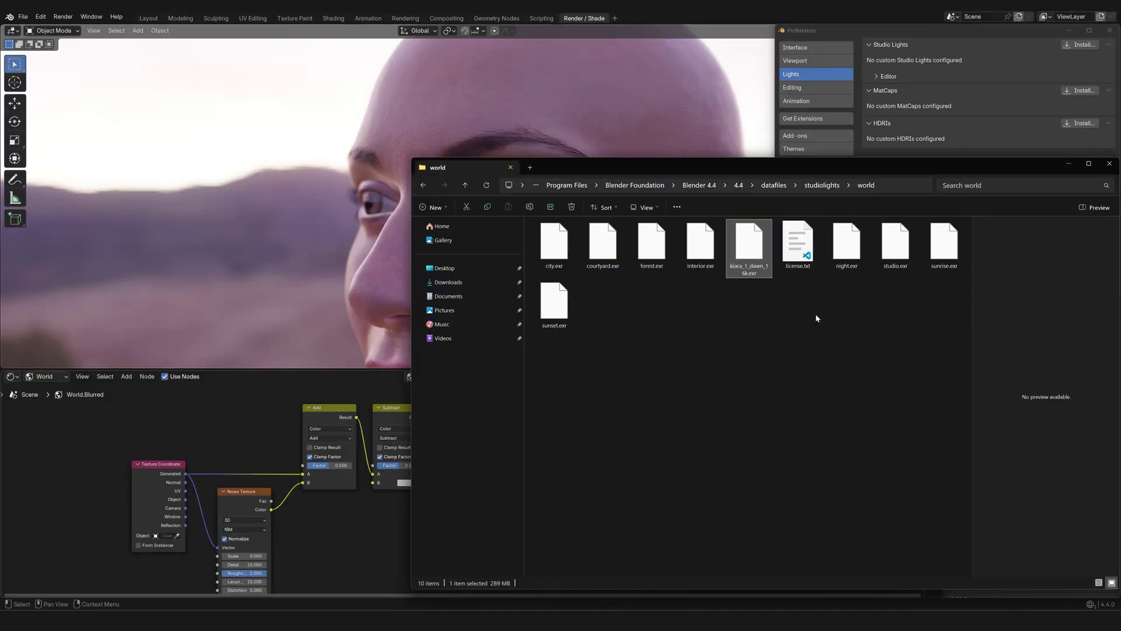